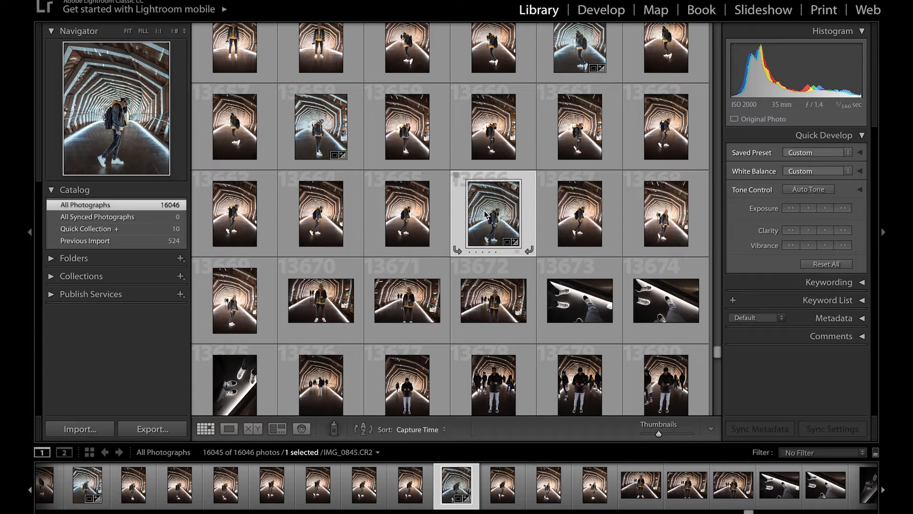
Compare the unedited neighbouring shot with the edited tunnel photo IMG_0845.CR2, and open the edited one in loupe view
click(422, 209)
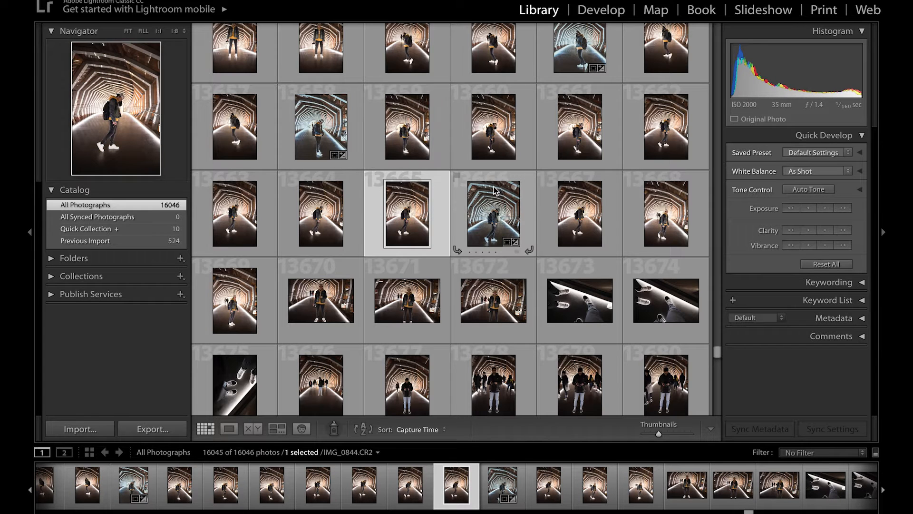
click(493, 208)
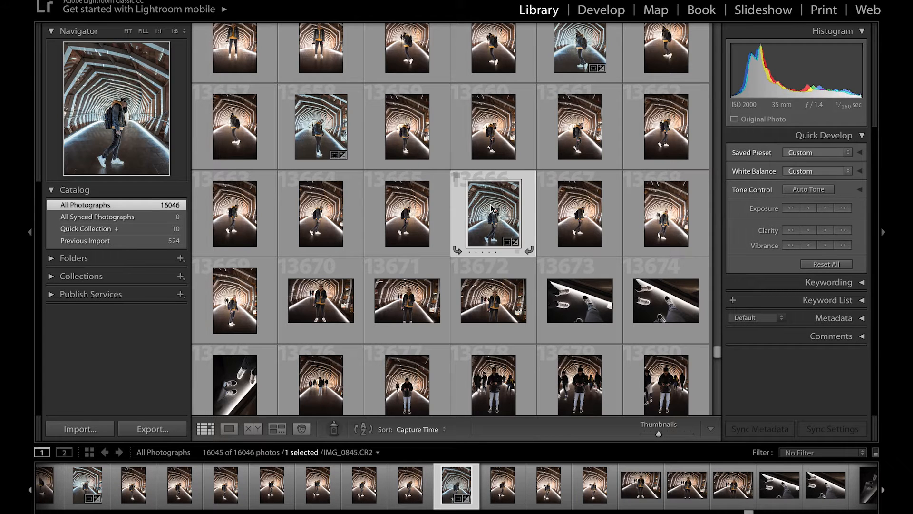
double_click(491, 207)
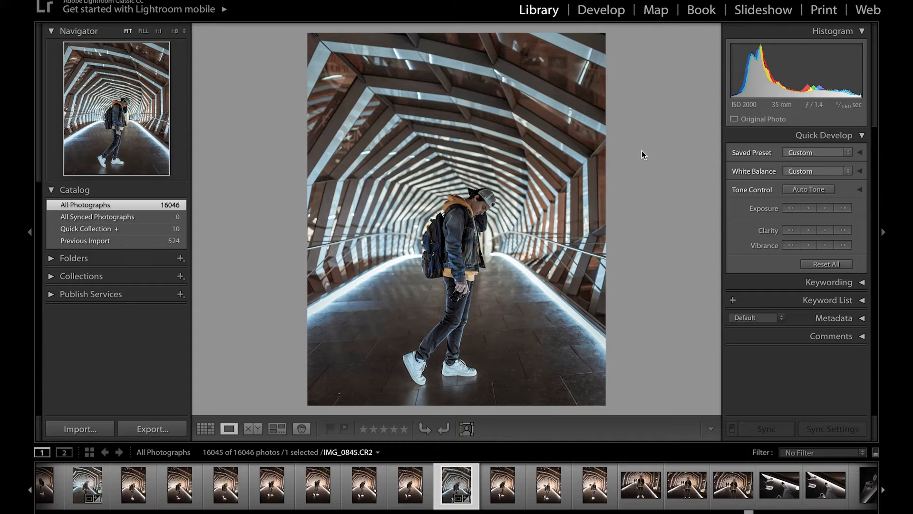
Add the tunnel photo to the Quick Collection and open it from that collection for developing
key(b)
key(ctrl+b)
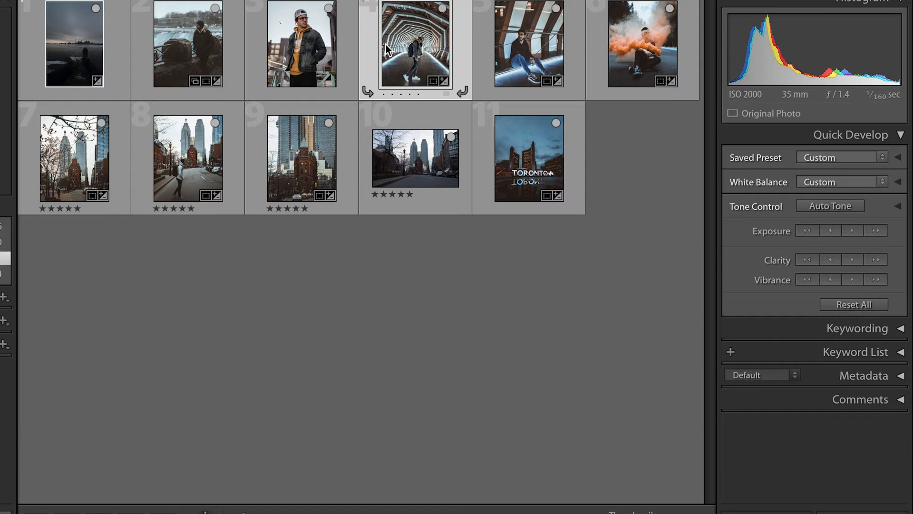
double_click(416, 40)
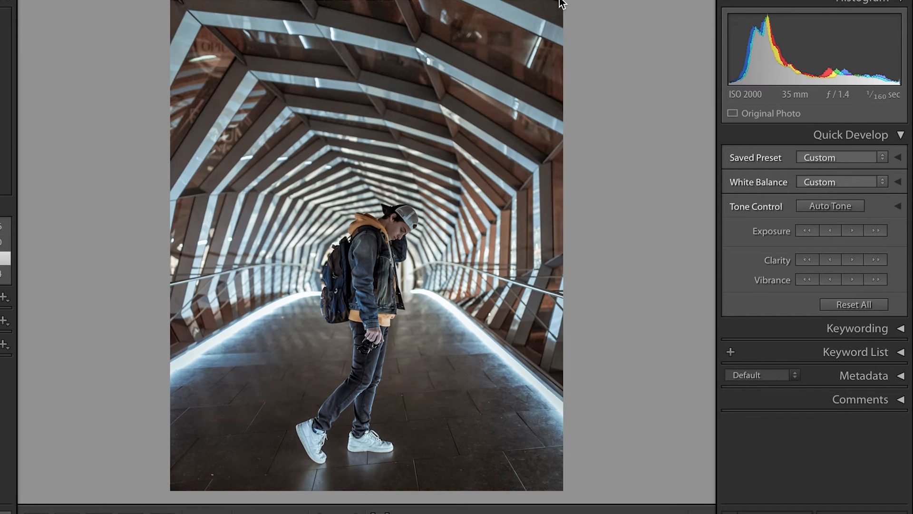
key(d)
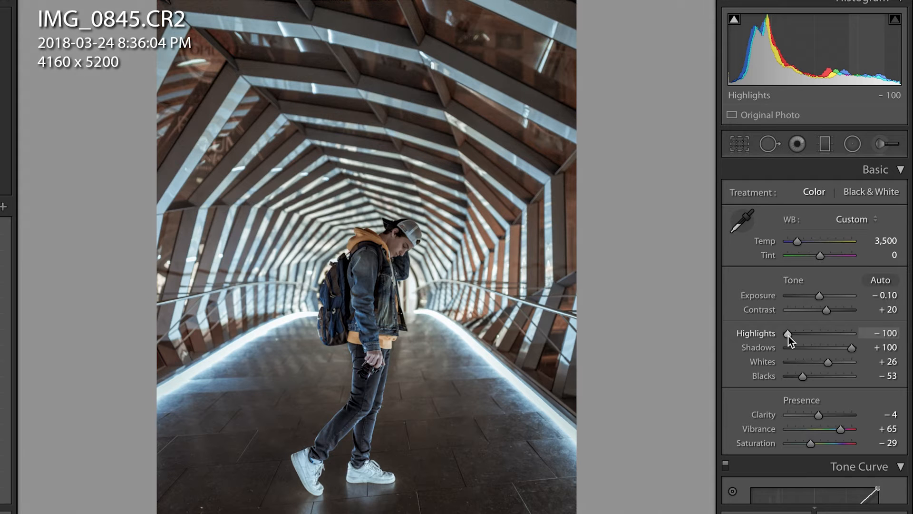
Raise the tunnel photo's Highlights in small increments to −84
key(alt)
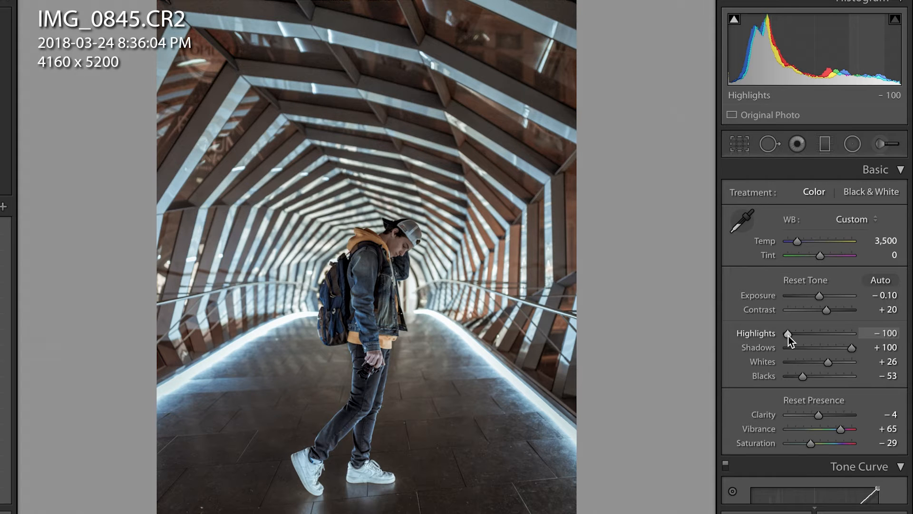
click(788, 336)
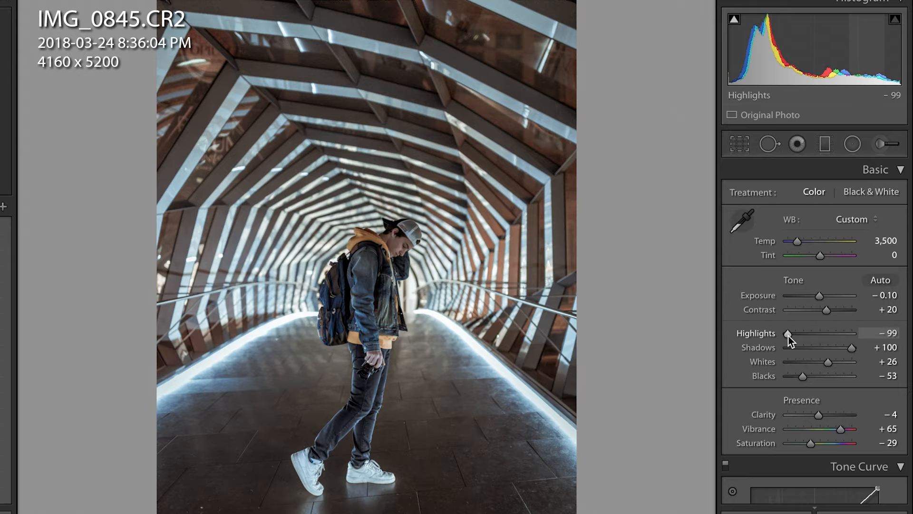
alt+click(788, 336)
key(alt+Up)
key(alt+Up)
key(alt+Up)
key(alt+Up)
key(alt+Up)
key(Up)
key(Up)
key(Up)
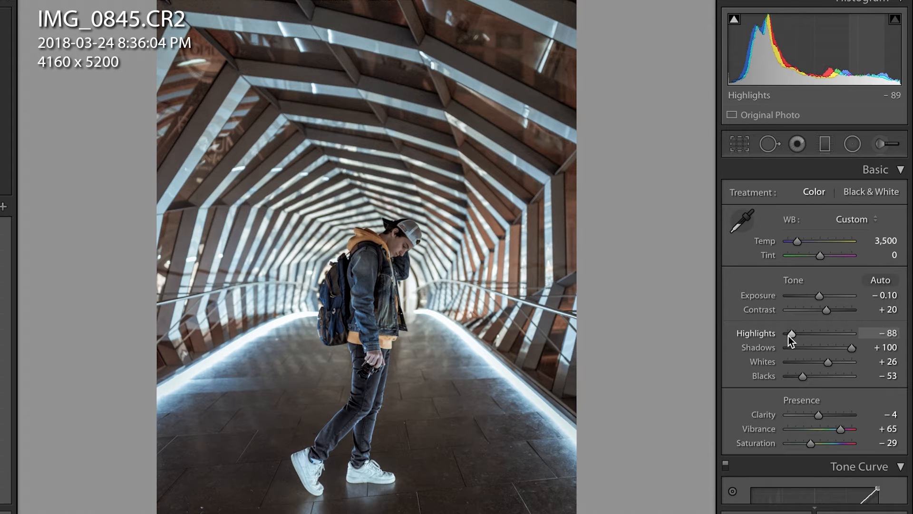
key(Up)
key(Up)
key(Up)
key(Up)
key(Up)
key(alt)
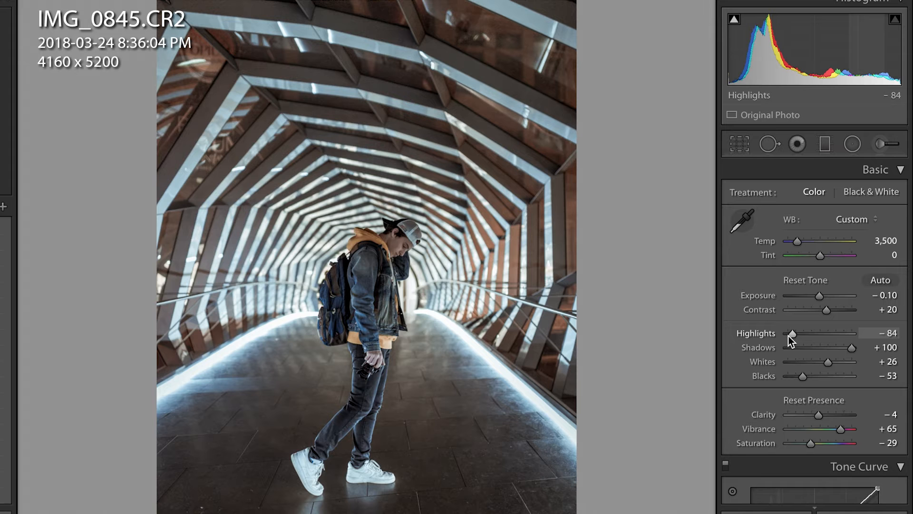
Reset the tunnel photo's Highlights, Shadows, Whites and Blacks to 0
double_click(791, 333)
double_click(800, 347)
double_click(810, 362)
double_click(818, 376)
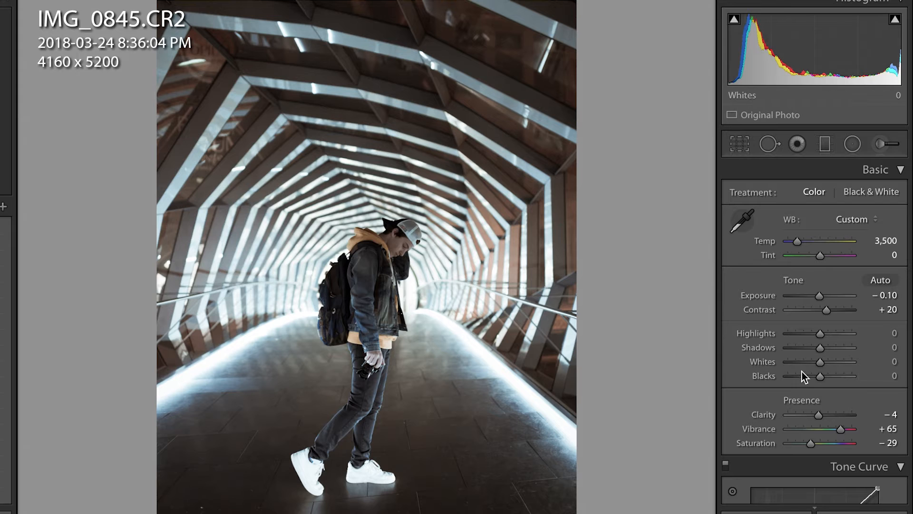
Set Highlights to −44, Shadows to +47, Whites to +3 and Blacks to −18, and compare the photo before and after
alt+click(821, 337)
drag(821, 338, 816, 382)
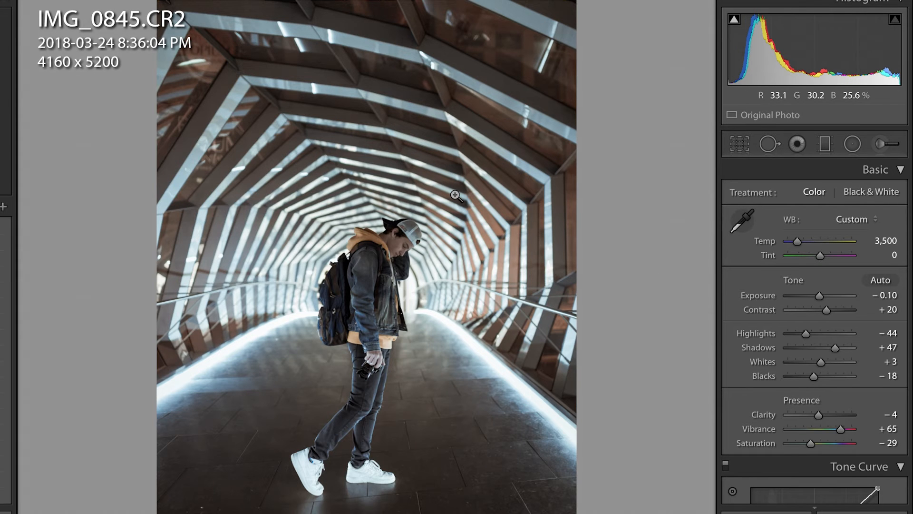
key(y)
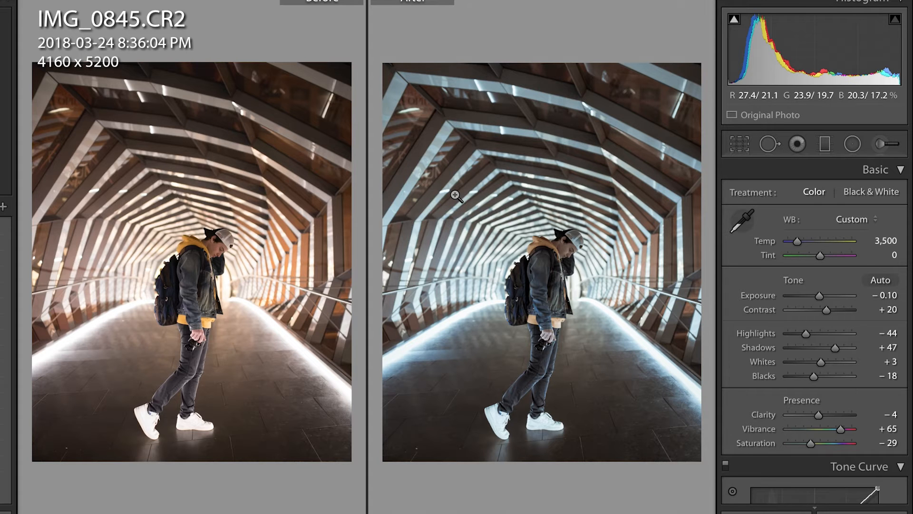
key(y)
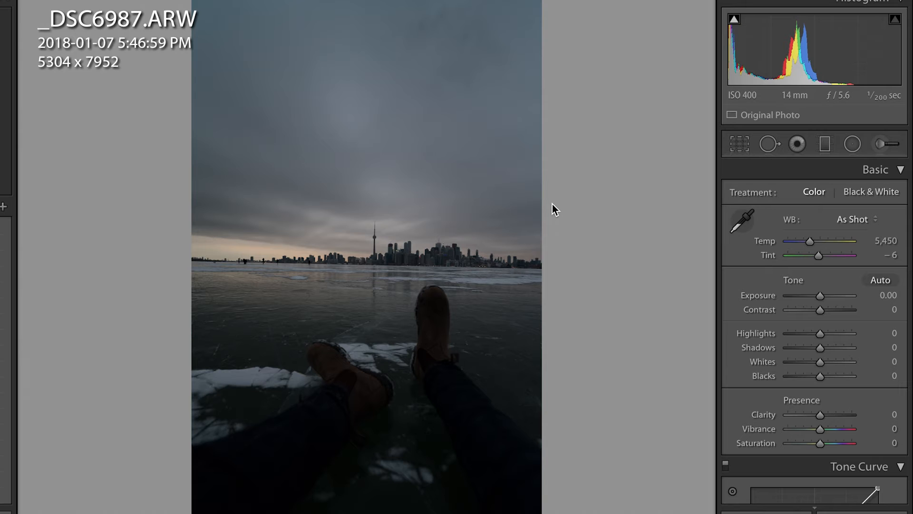
Try a crop angle of −1.61 on the skyline photo _DSC6987.ARW and reset the angle to 0
click(740, 144)
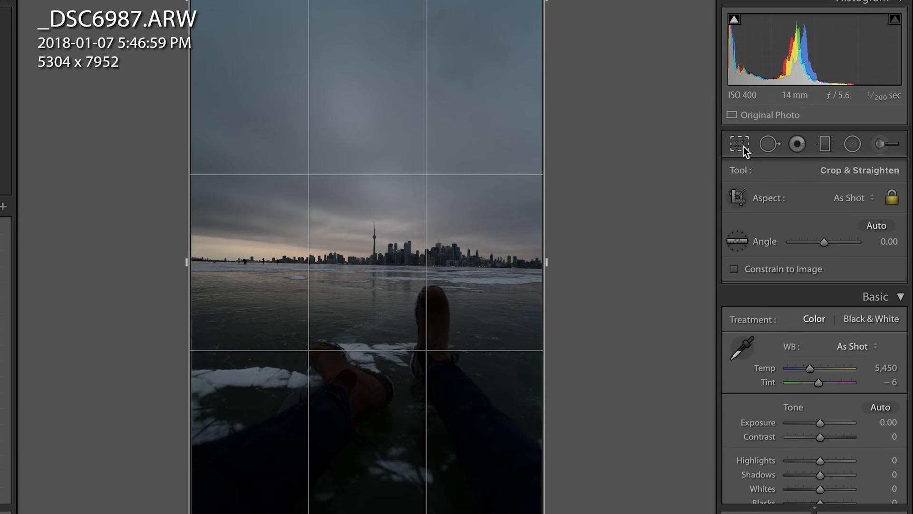
mouse_move(825, 244)
mouse_down()
mouse_move(815, 244)
mouse_move(823, 244)
mouse_up()
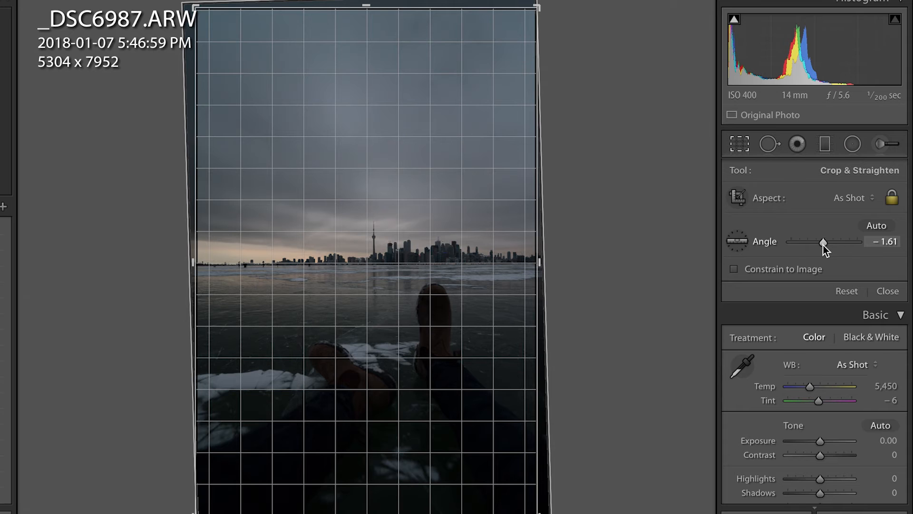
drag(823, 245, 823, 244)
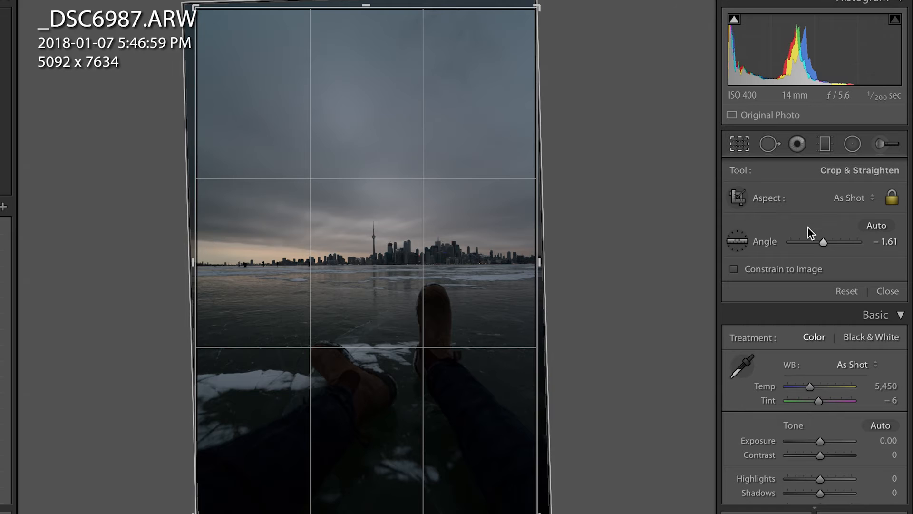
double_click(824, 244)
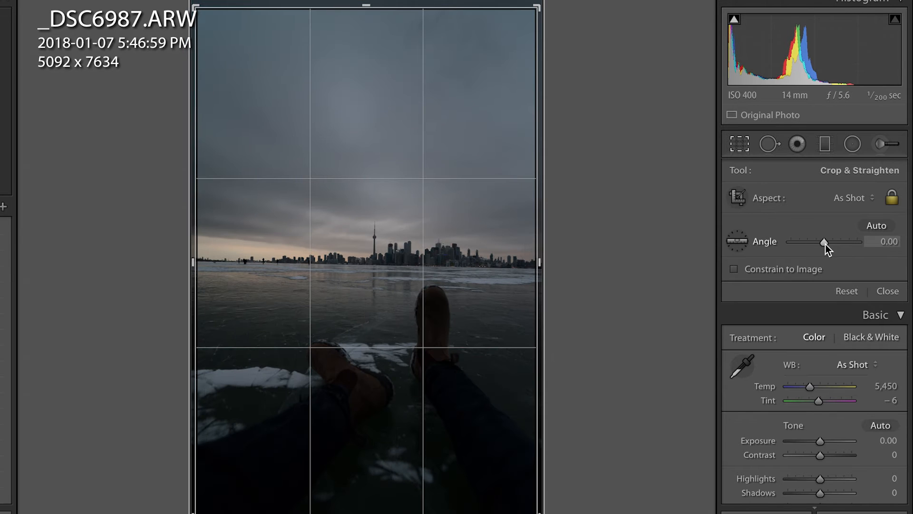
Enlarge the skyline photo's crop frame, straighten it along the shoreline horizon and apply the crop
drag(195, 7, 189, 0)
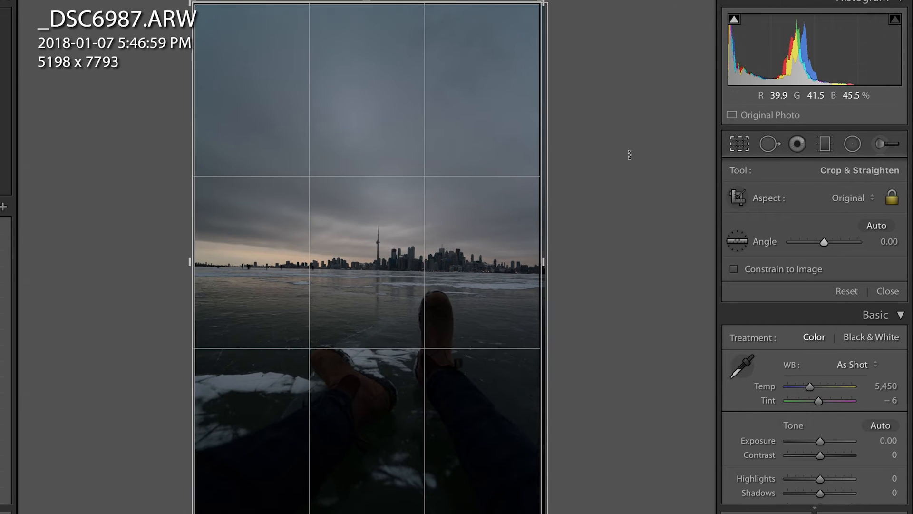
click(733, 240)
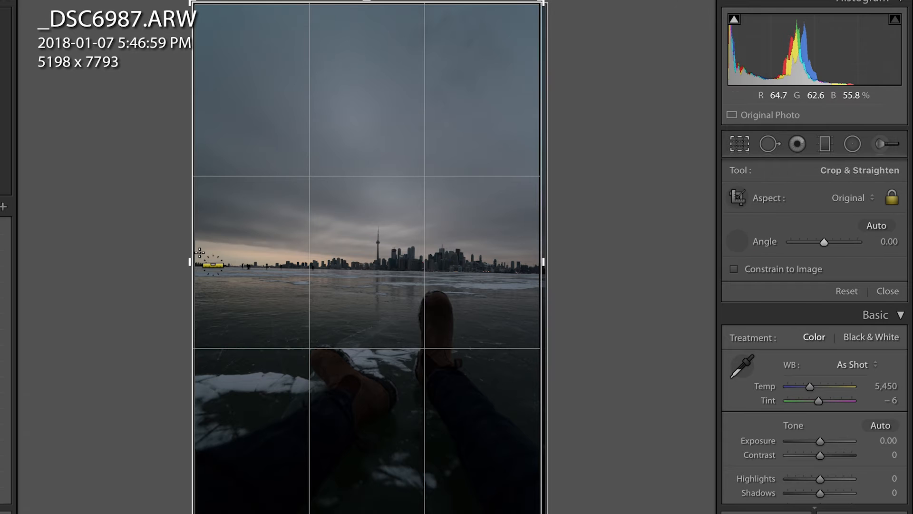
drag(192, 261, 579, 274)
key(Return)
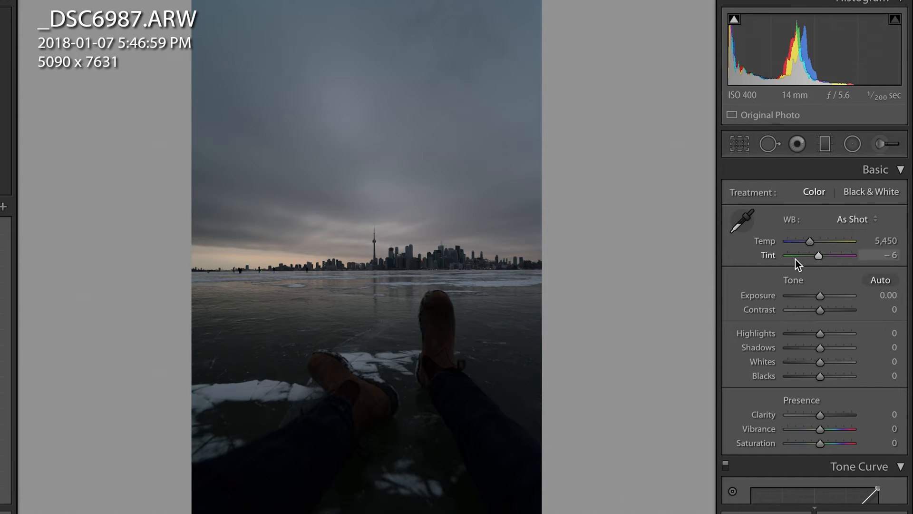
Enable the lens profile corrections for the skyline photo
scroll(798, 264, down, 15)
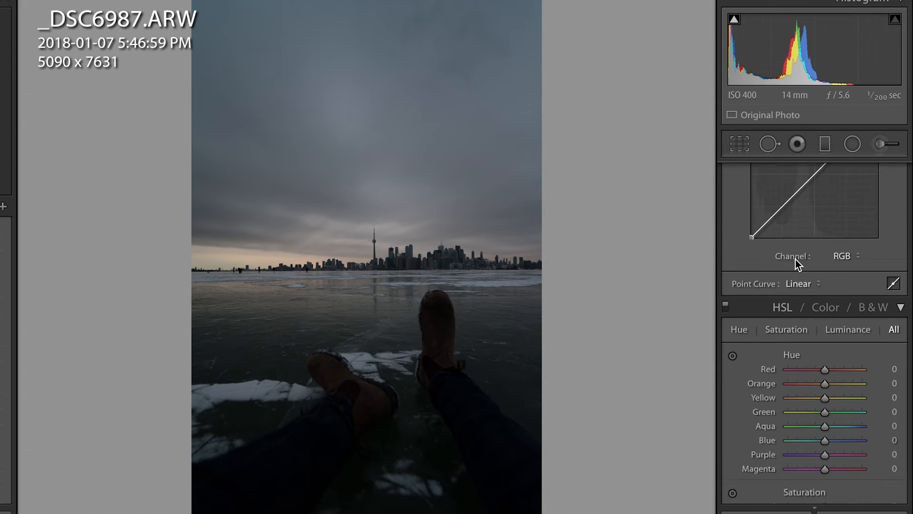
scroll(797, 265, down, 15)
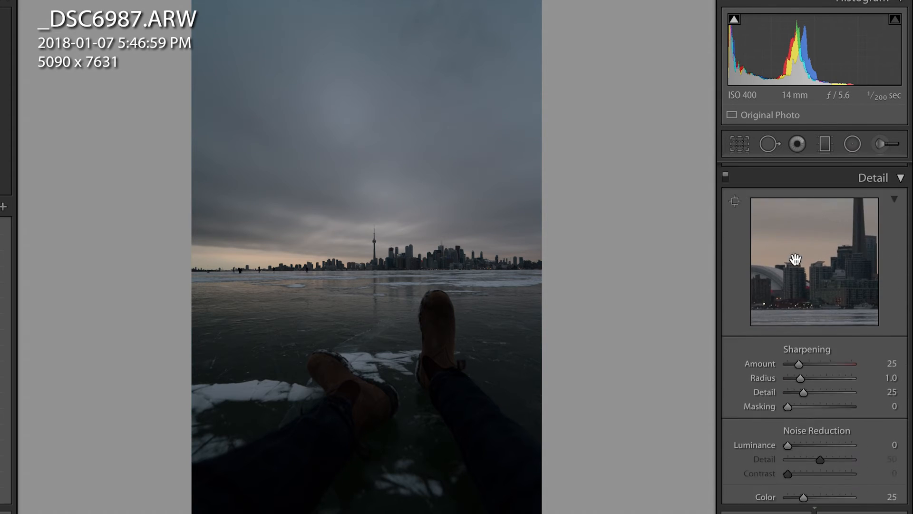
scroll(798, 263, down, 5)
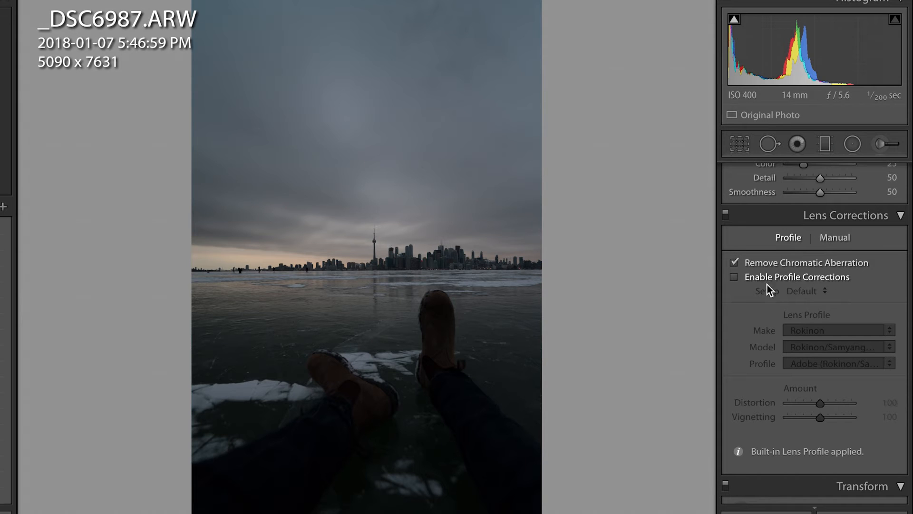
click(734, 278)
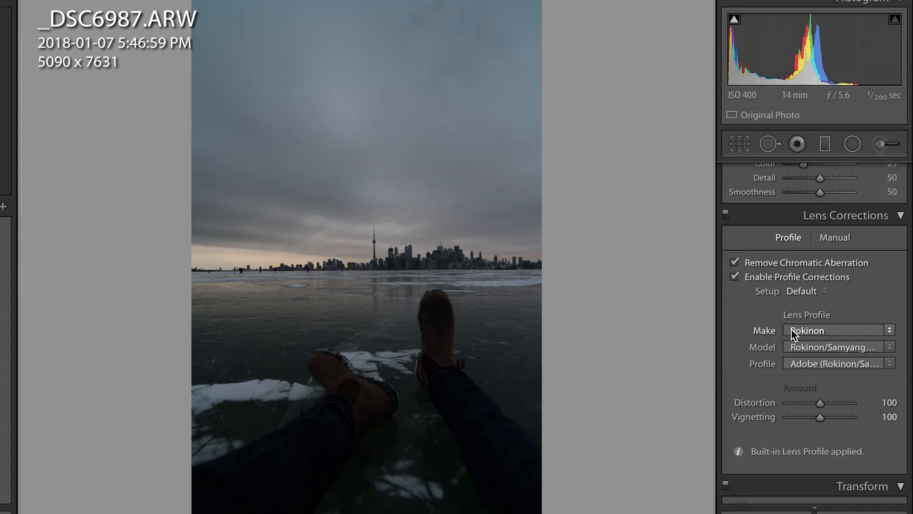
Toggle the profile corrections off and on to compare their effect, leaving them enabled
click(737, 279)
click(737, 278)
click(738, 278)
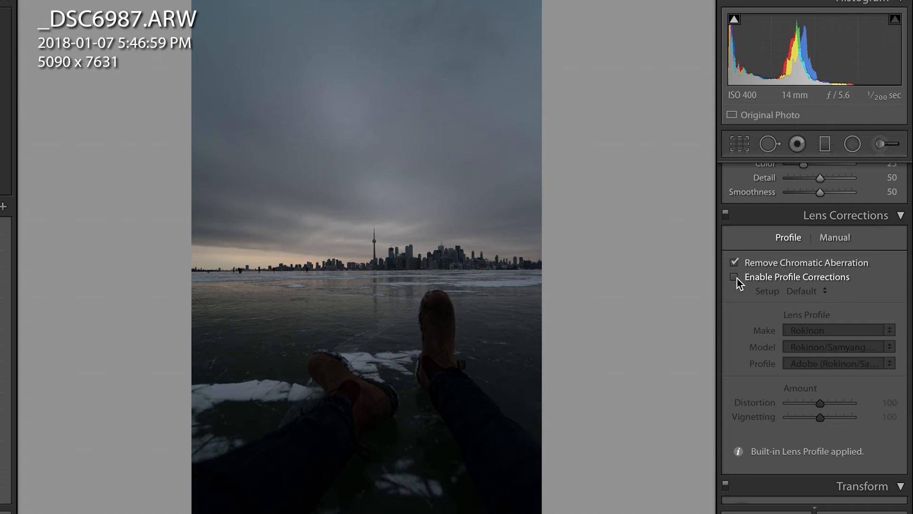
click(737, 278)
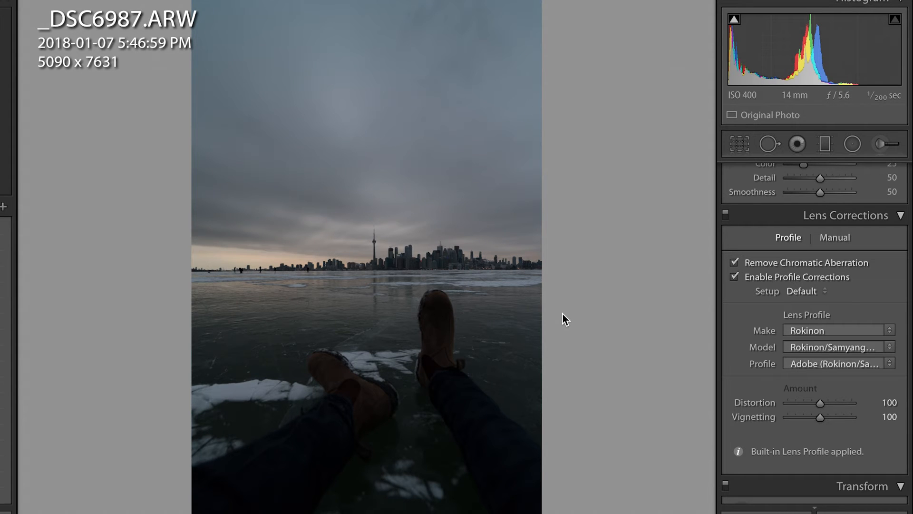
scroll(807, 315, up, 10)
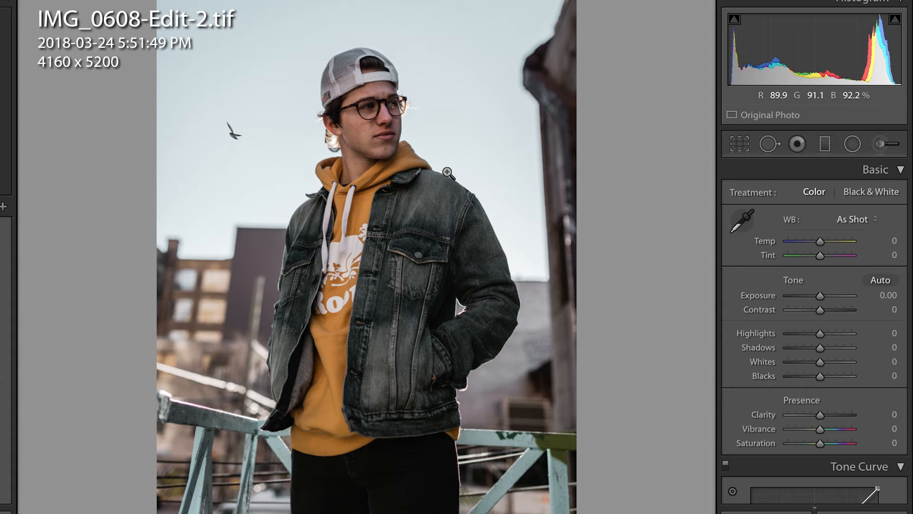
Remove the bird from the sky in IMG_0608-Edit-2.tif with a size 86 Heal spot sampled from the clear sky beside the cap
click(766, 144)
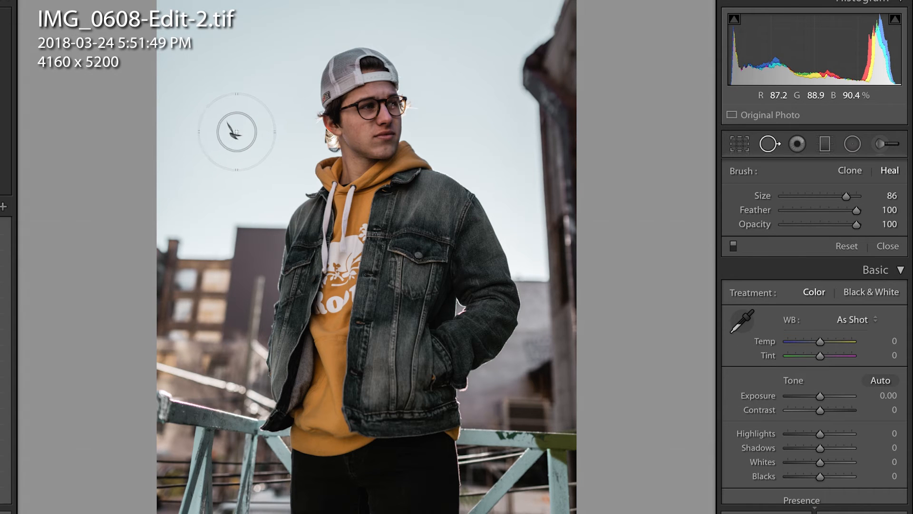
scroll(236, 132, up, 1)
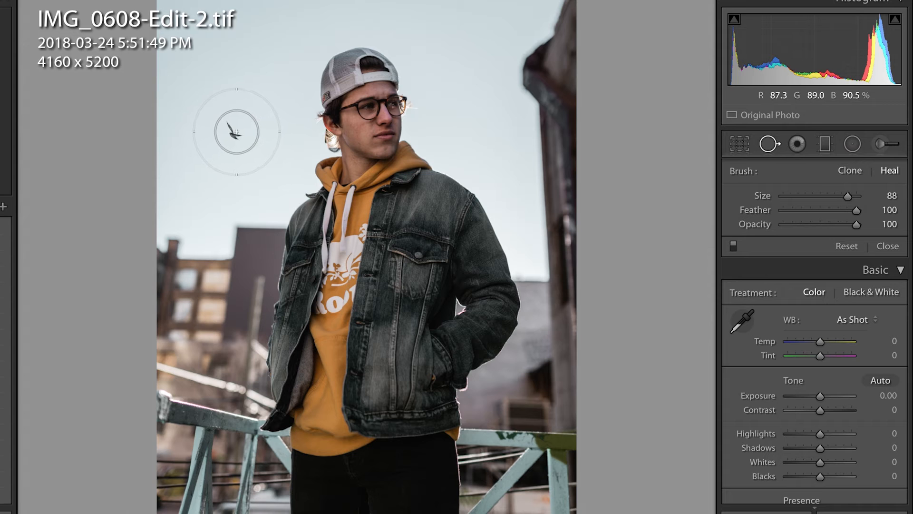
scroll(236, 132, down, 1)
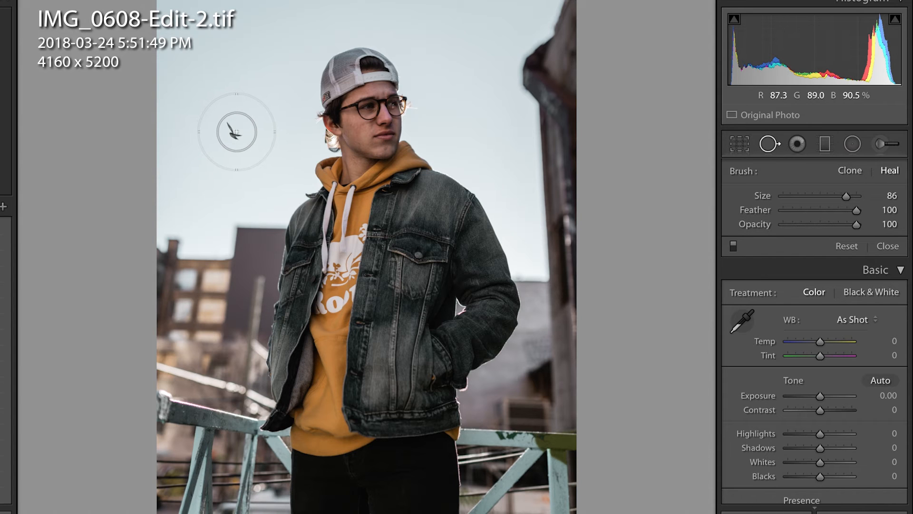
click(236, 131)
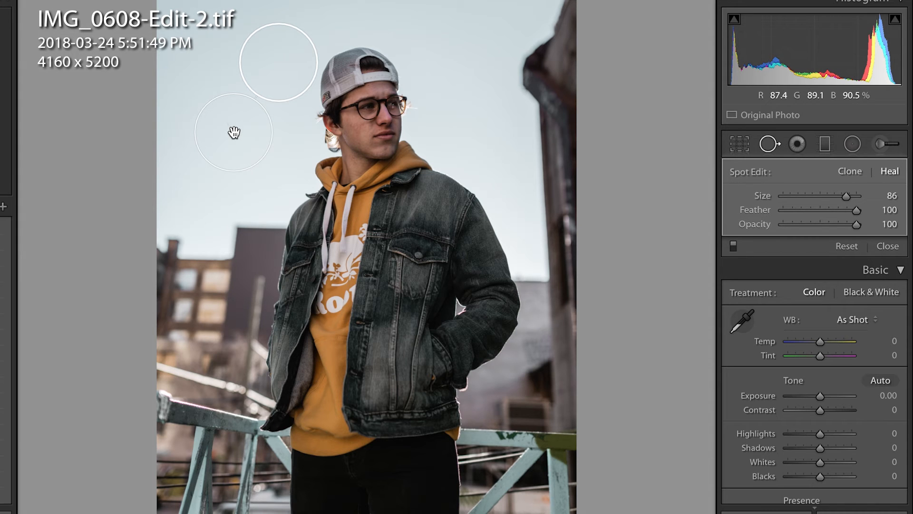
mouse_move(273, 73)
mouse_down()
mouse_move(240, 73)
mouse_move(271, 79)
mouse_move(262, 77)
mouse_up()
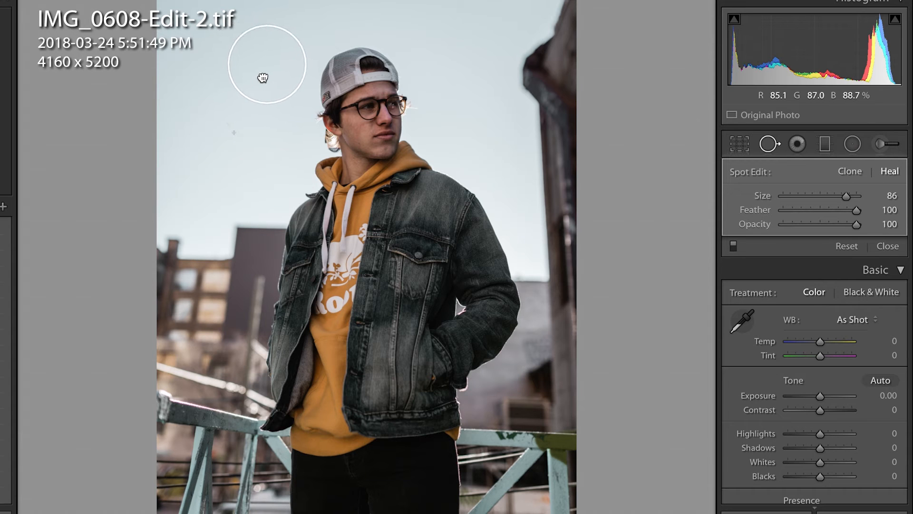
key(Escape)
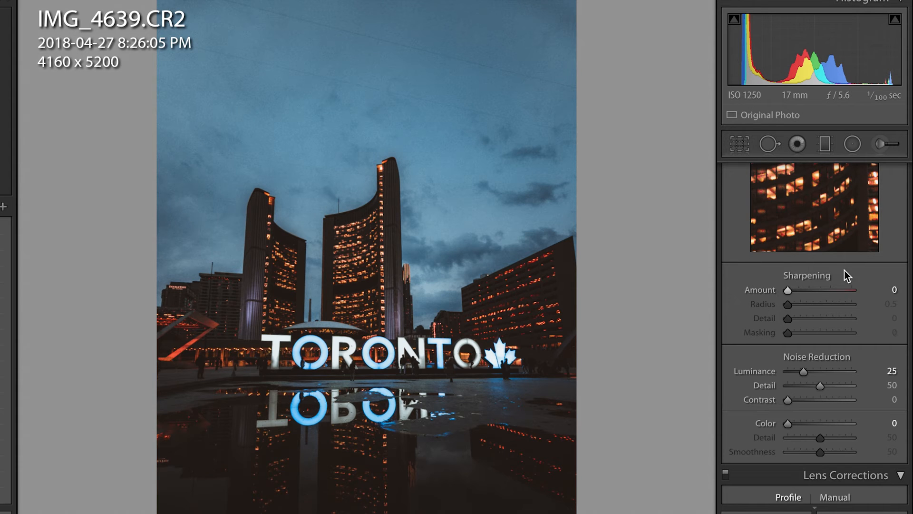
Set the sharpening Amount of the Toronto sign photo IMG_4639.CR2 to 25
click(894, 289)
text(25)
key(Return)
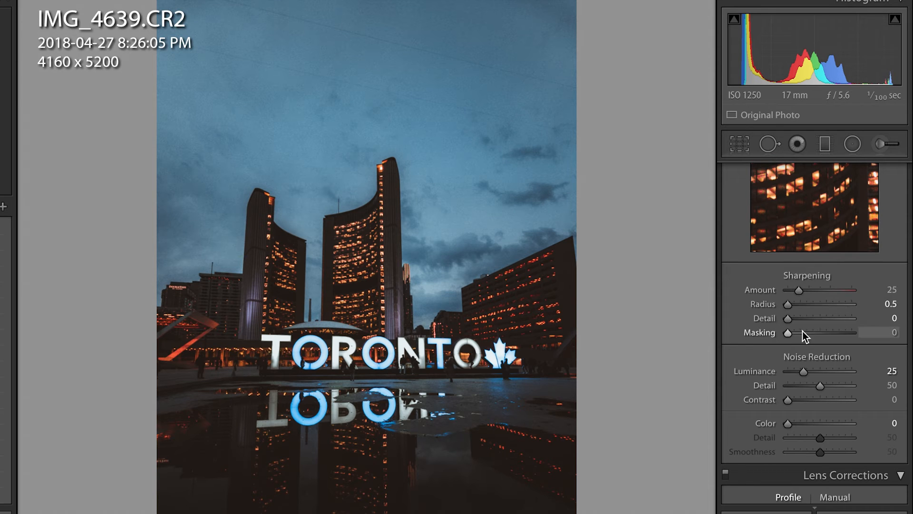
Increase the sharpening Masking of the Toronto sign photo IMG_4639.CR2
drag(790, 333, 849, 331)
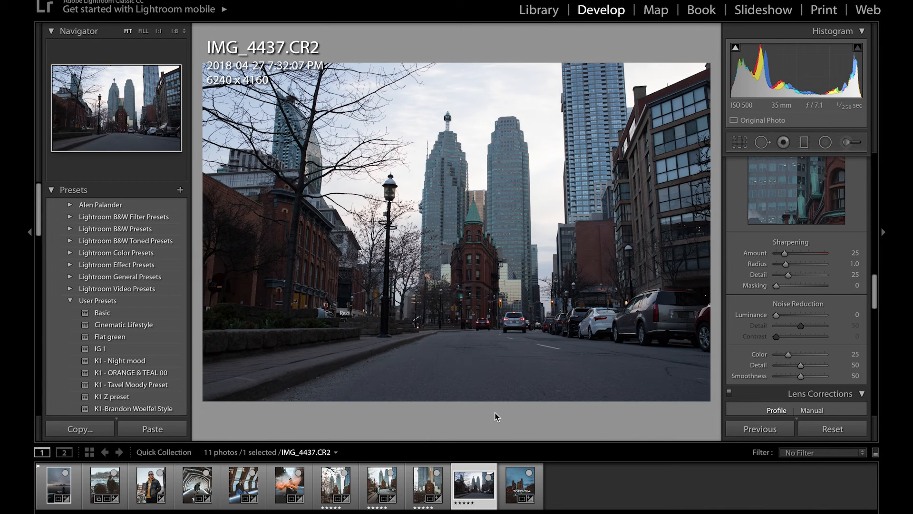
Copy the develop settings of IMG_4278.CR2, leaving out Transform, Spot Removal and Crop, and paste them onto IMG_4437.CR2
click(427, 485)
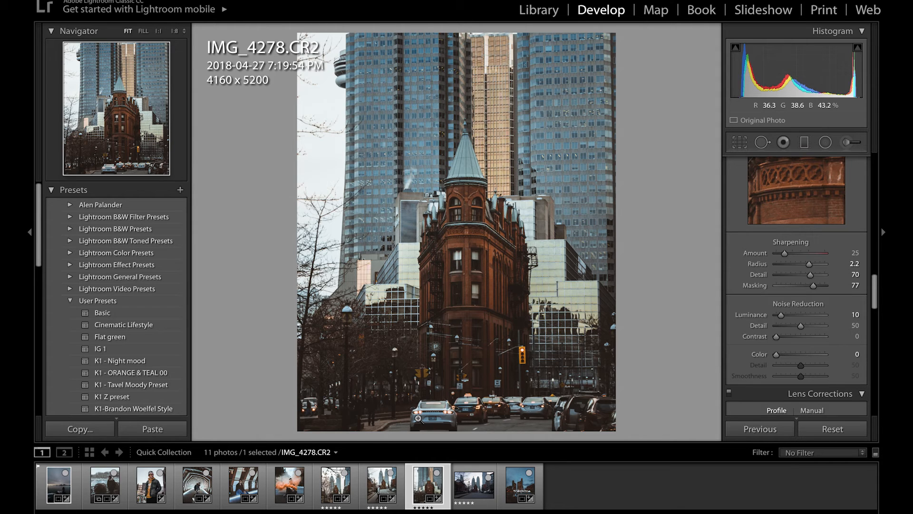
click(93, 429)
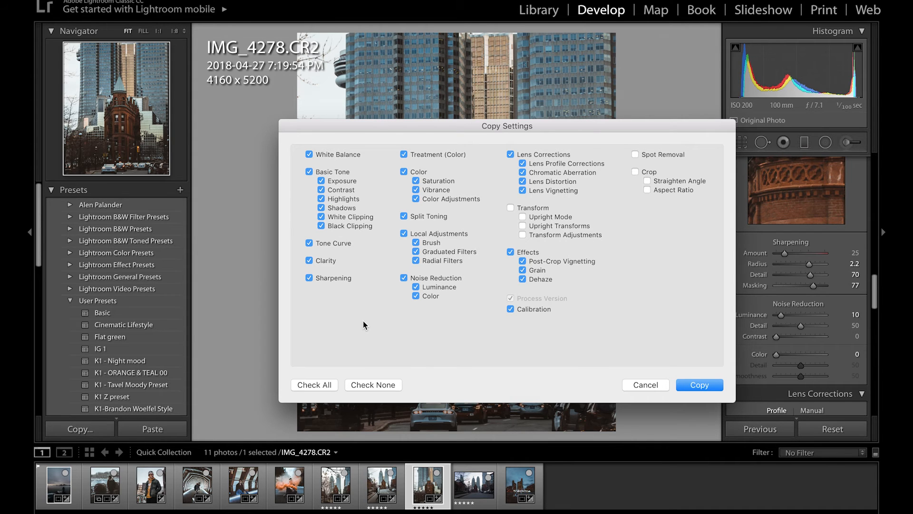
click(700, 385)
click(474, 484)
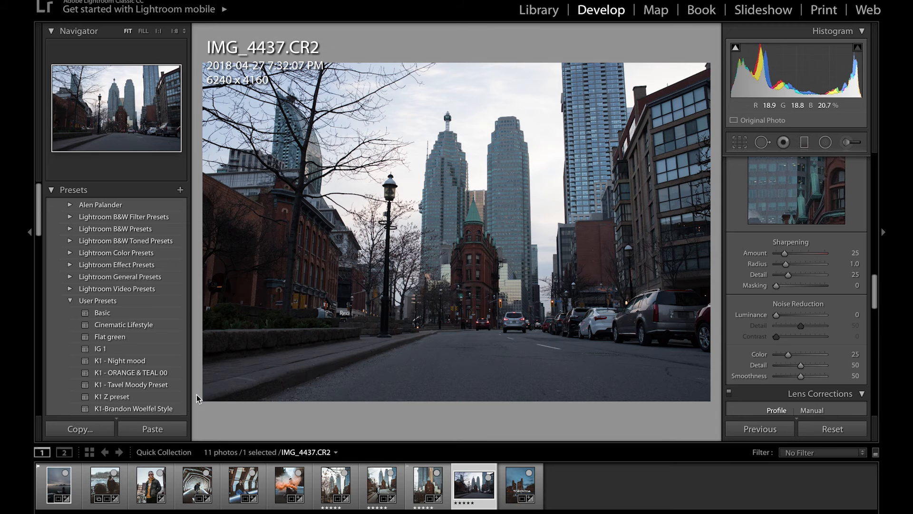
click(169, 428)
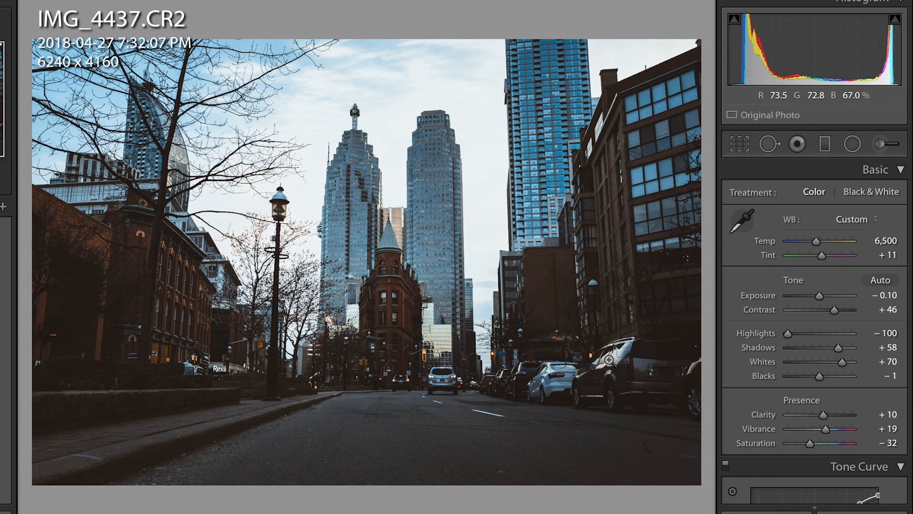
Crop IMG_4278.CR2 to the 16 x 9 aspect ratio
key(Left)
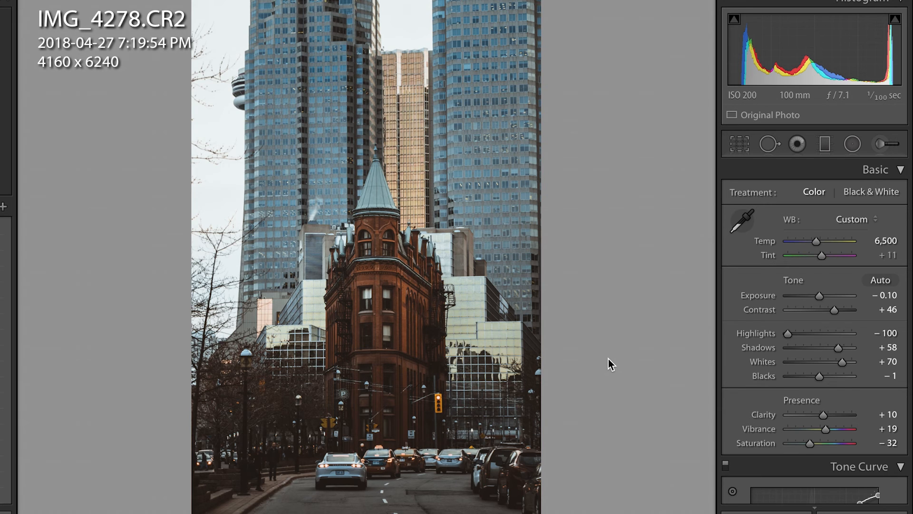
click(736, 150)
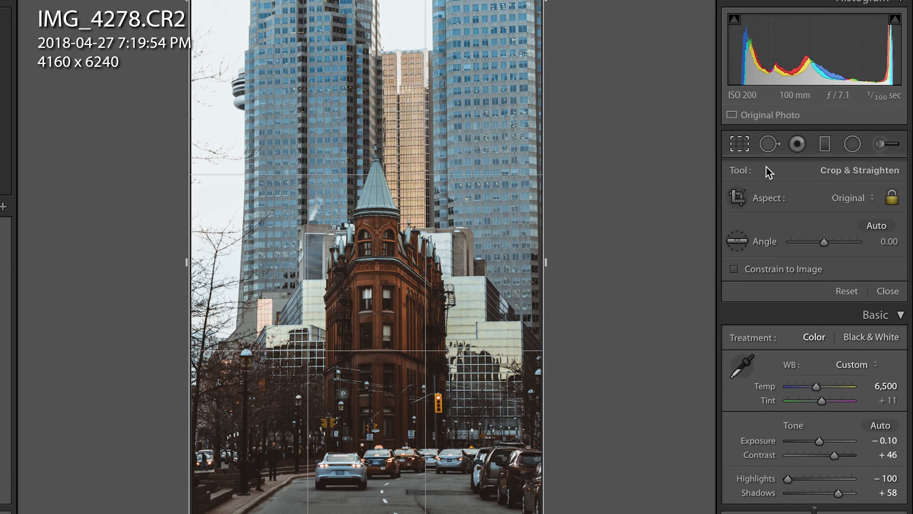
click(858, 197)
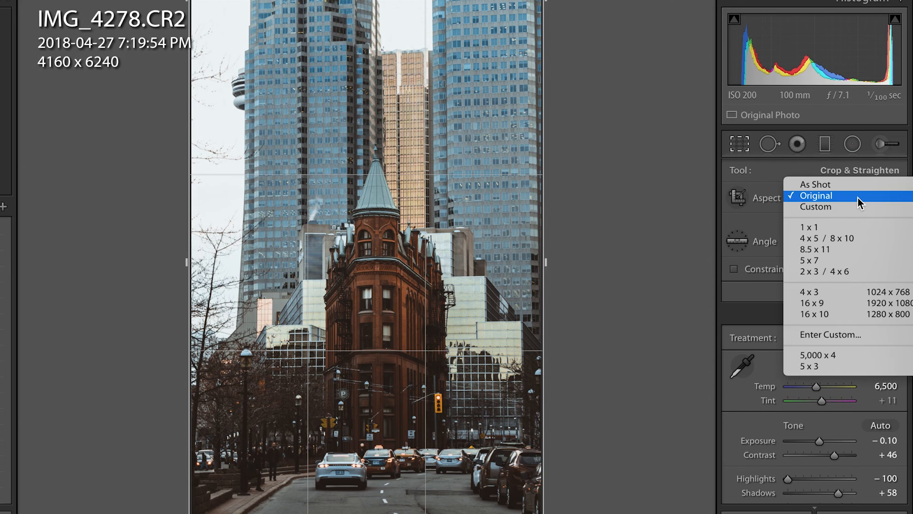
click(820, 301)
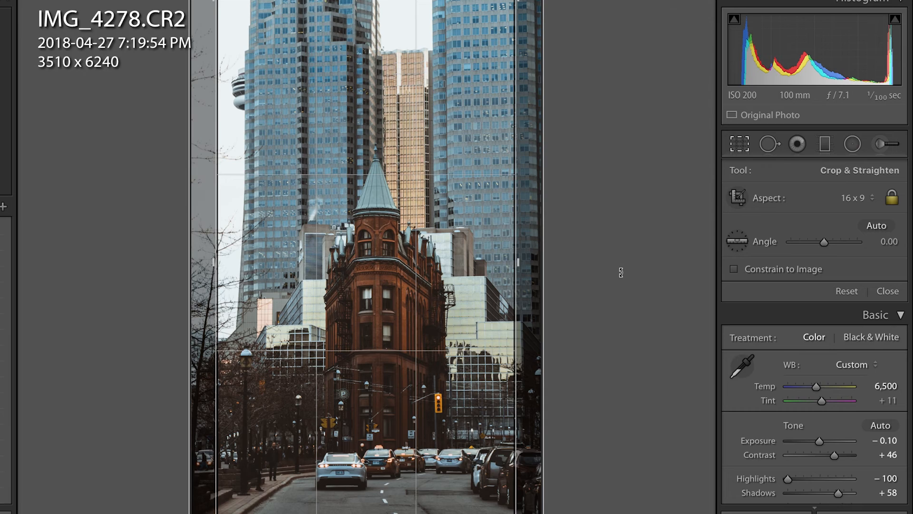
key(Return)
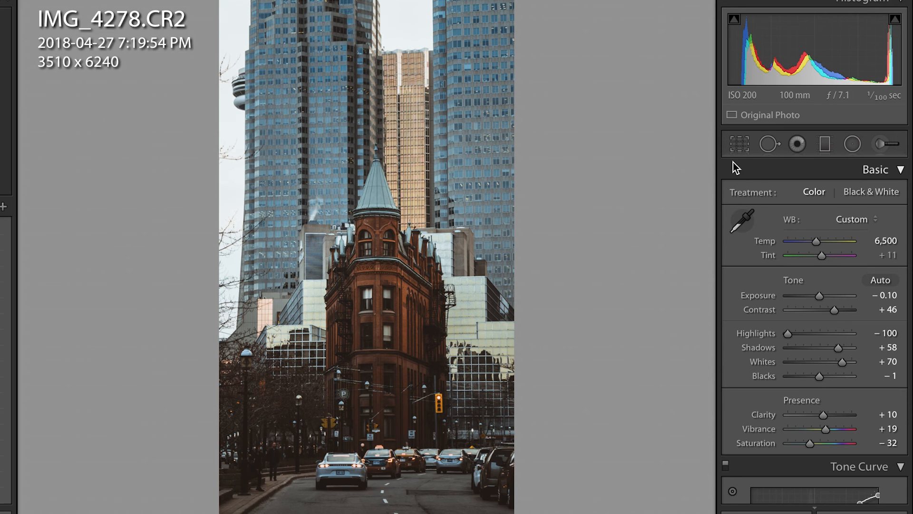
Return the crop of IMG_4278.CR2 to the Original aspect, and apply a 4 x 5 / 8 x 10 crop in its place
click(739, 145)
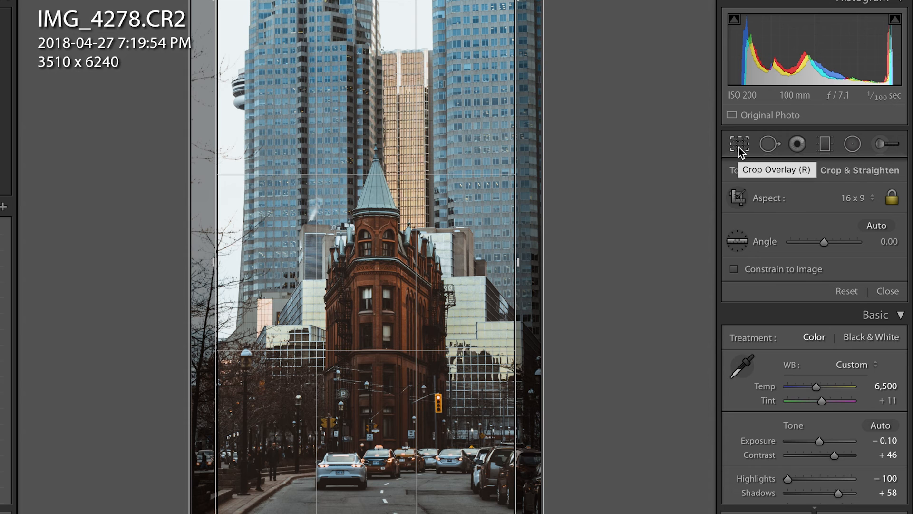
click(872, 197)
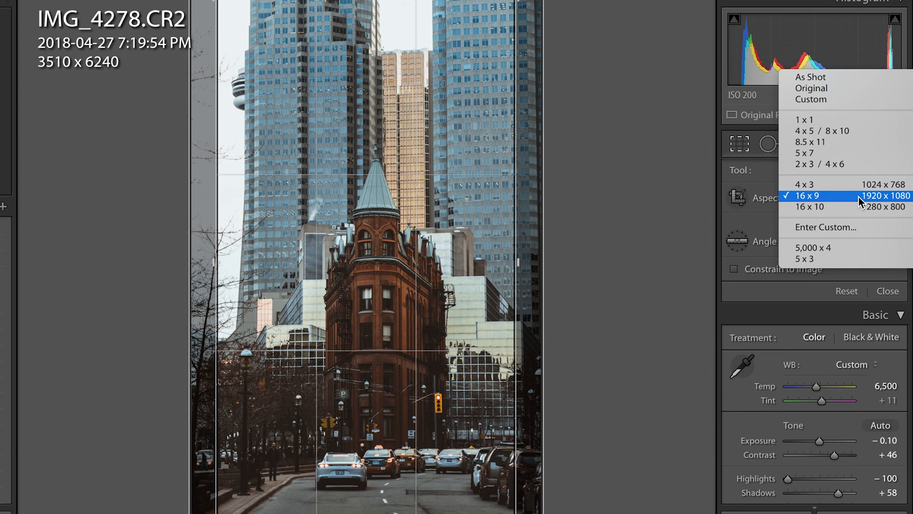
click(813, 88)
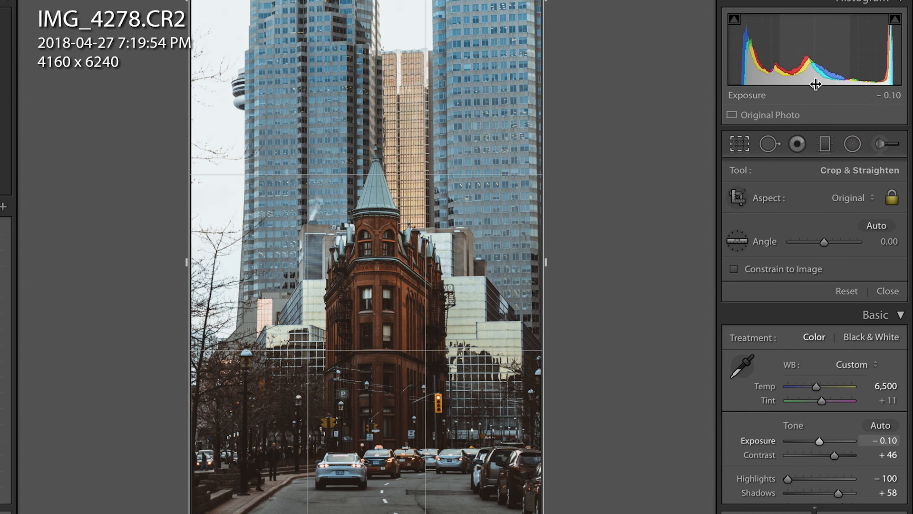
click(850, 199)
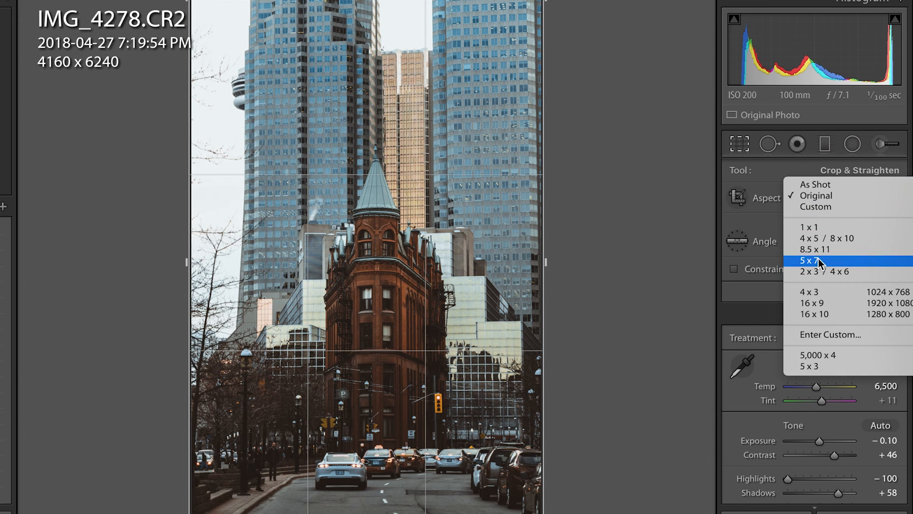
click(819, 238)
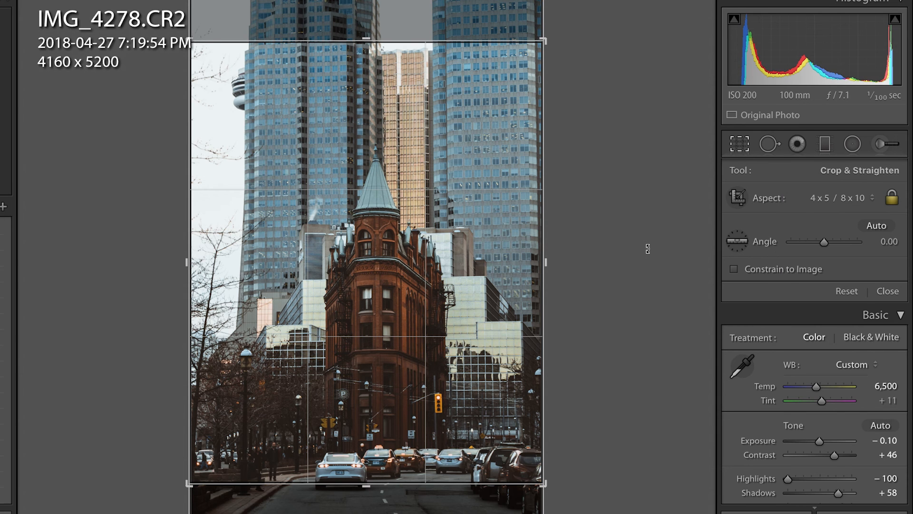
key(Return)
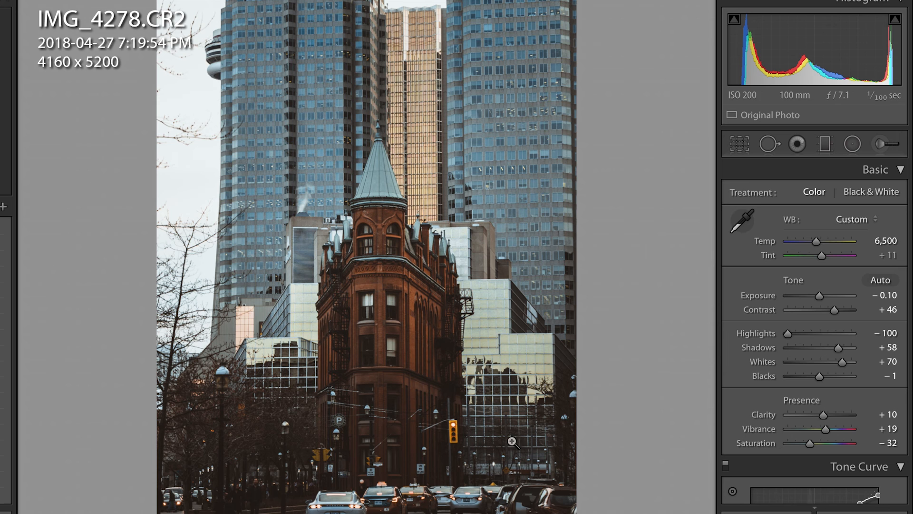
Crop IMG_4437.CR2 to a portrait 4 x 5 / 8 x 10 frame, with the brick flatiron building centred horizontally
click(504, 513)
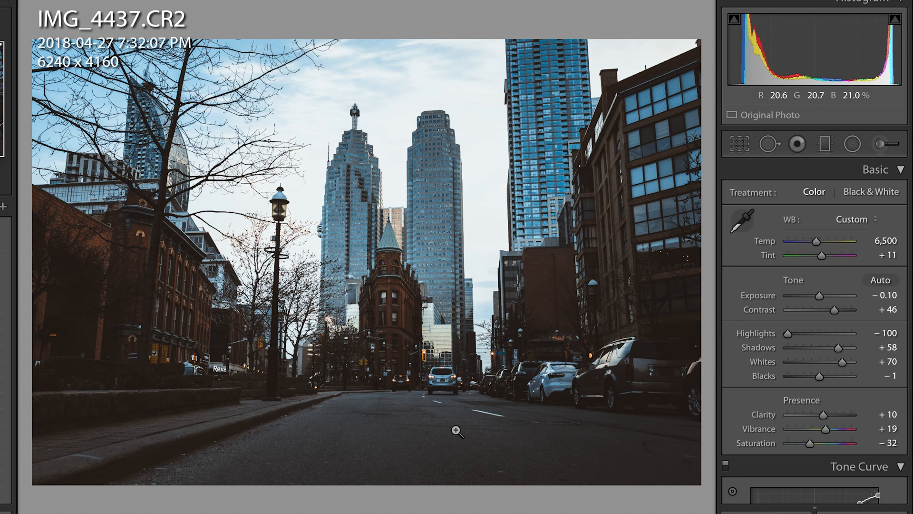
click(746, 145)
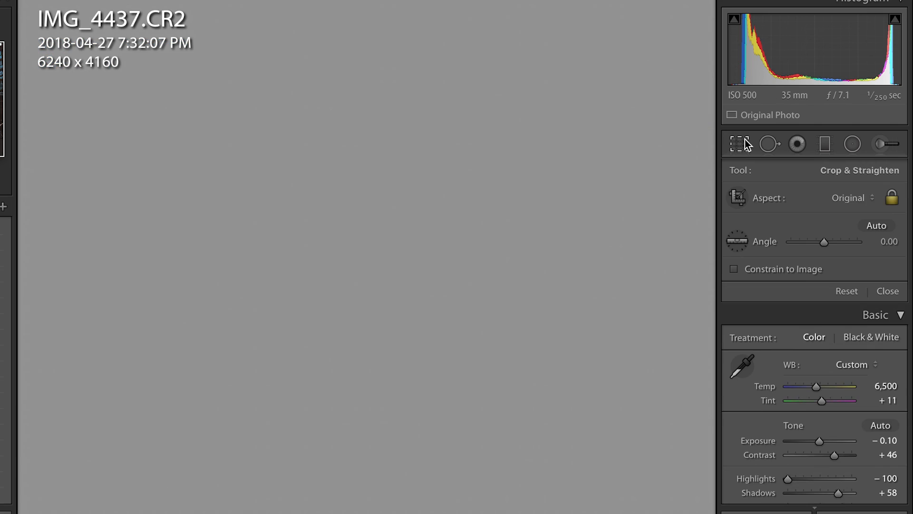
click(841, 198)
click(829, 237)
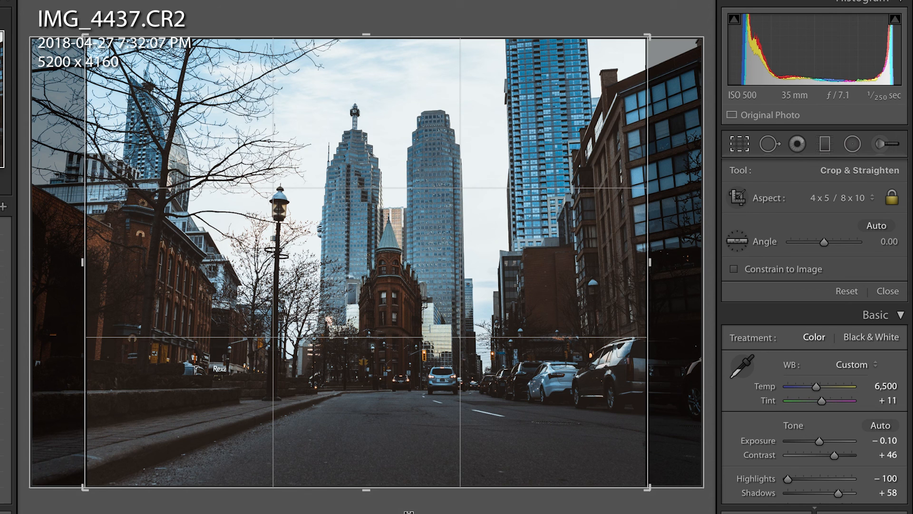
key(x)
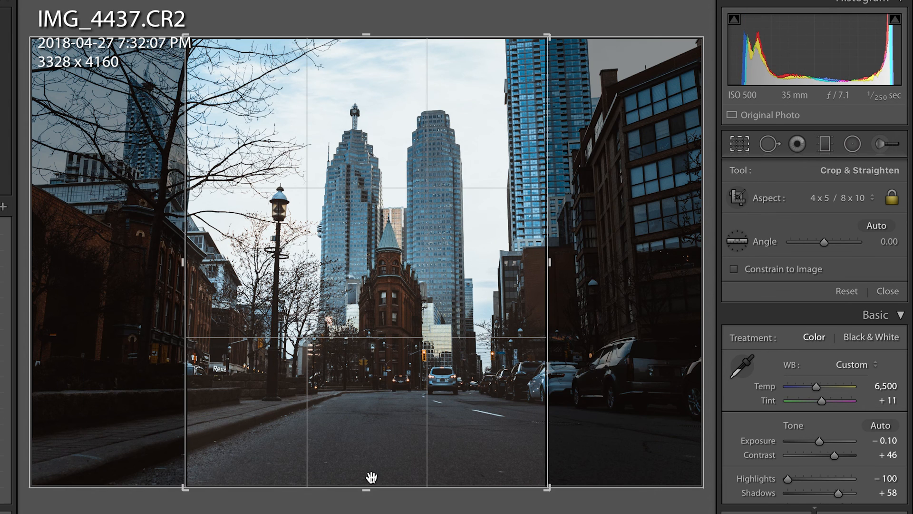
drag(371, 373, 393, 369)
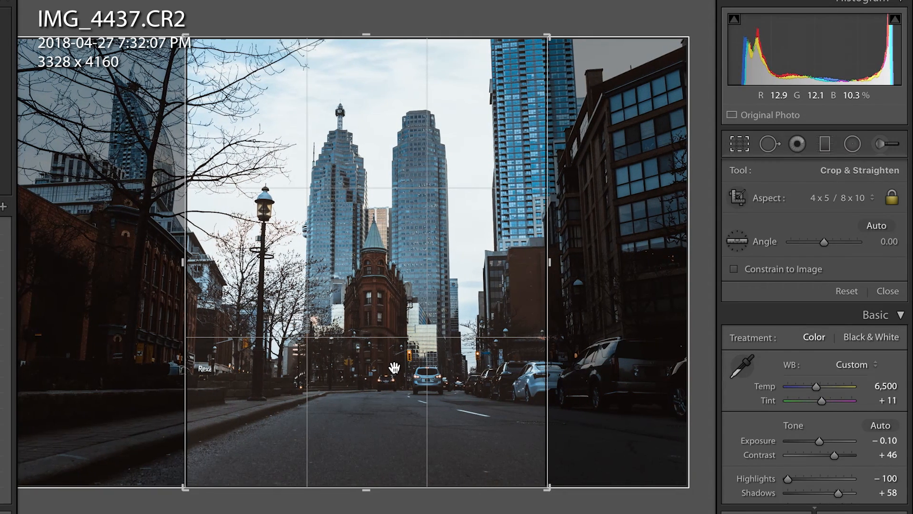
key(Return)
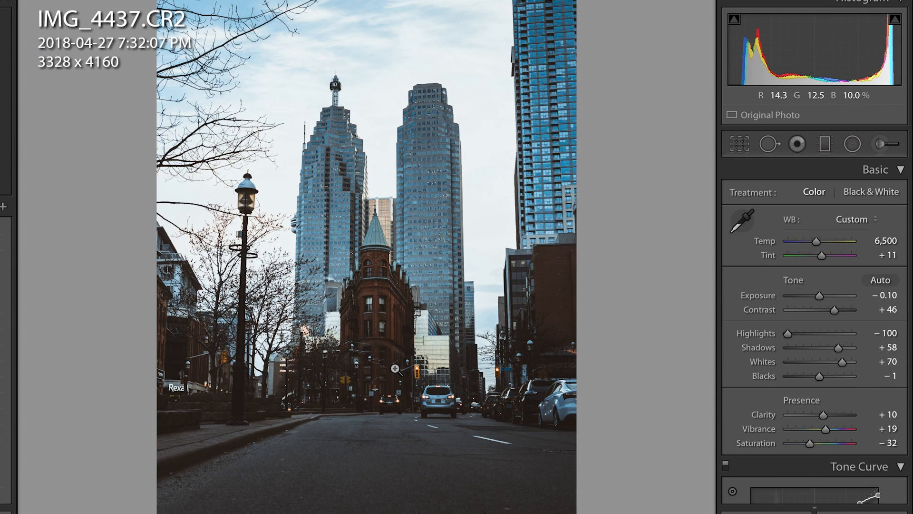